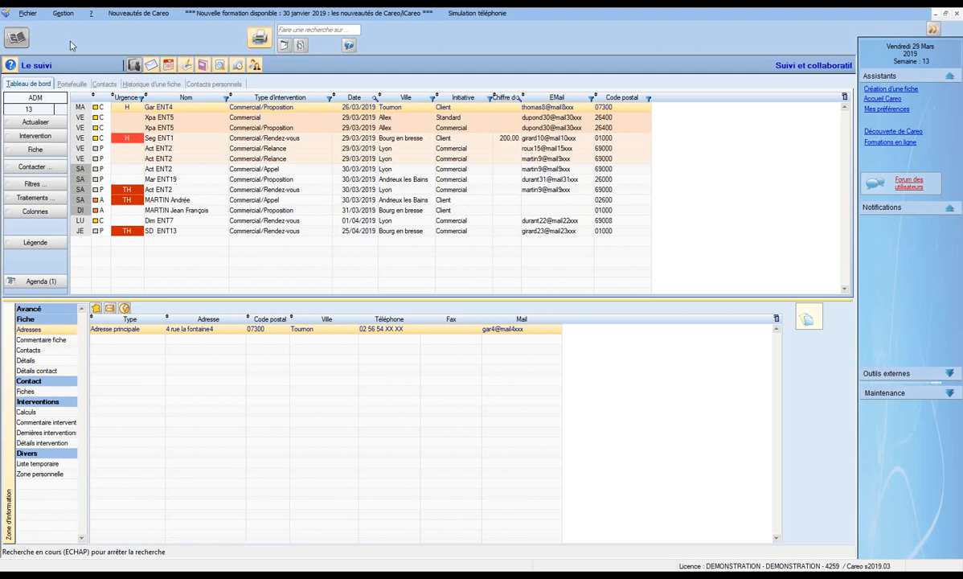
- Open the Google Agenda settings of user ADM for editing
{"action": "left_click", "coordinate": [64, 14]}
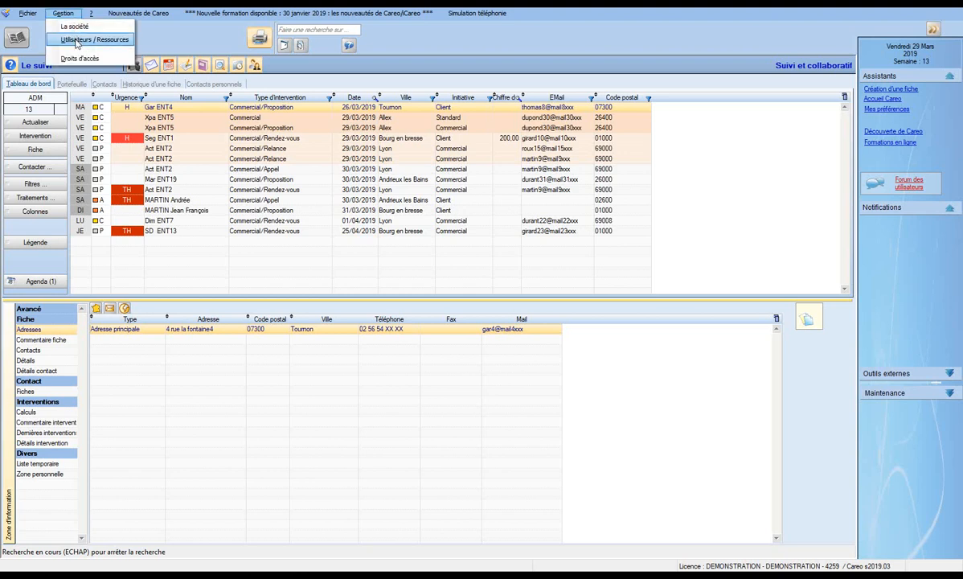
{"action": "left_click", "coordinate": [122, 42]}
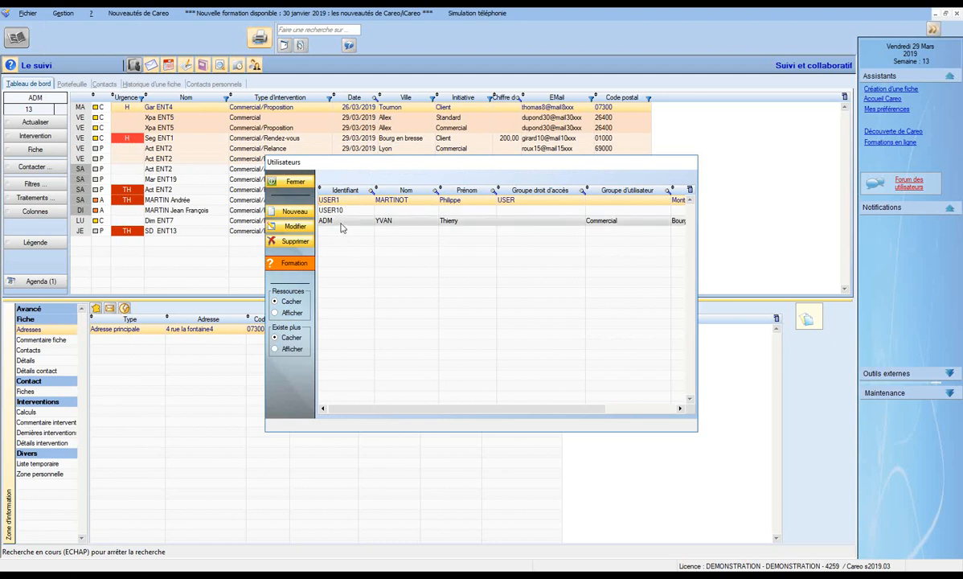
{"action": "left_click", "coordinate": [339, 221]}
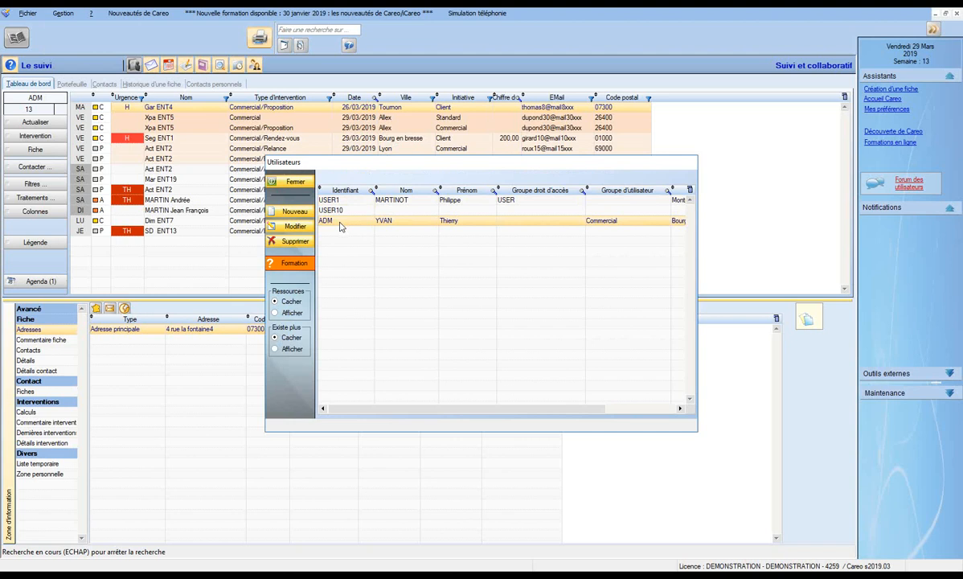
{"action": "left_click", "coordinate": [291, 227]}
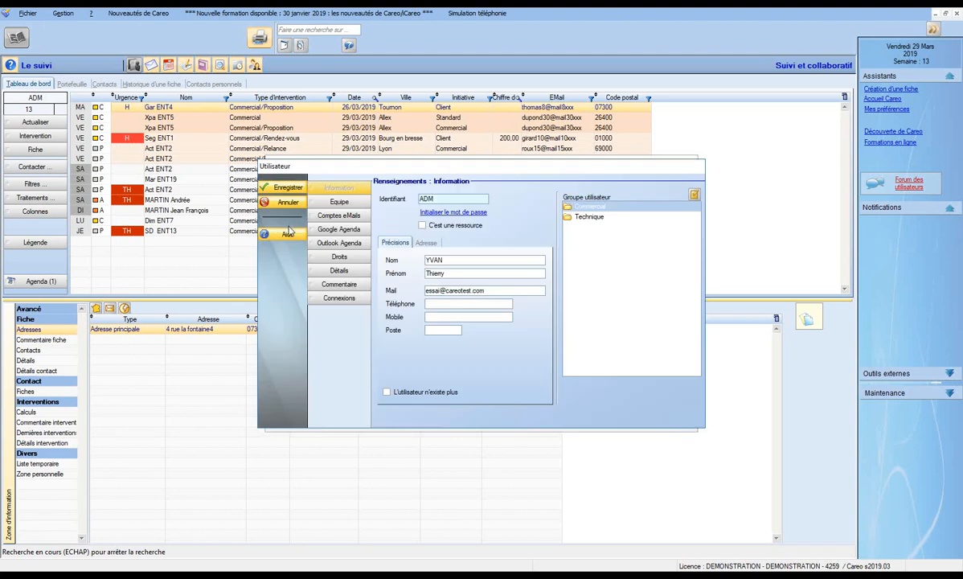
{"action": "left_click", "coordinate": [351, 233]}
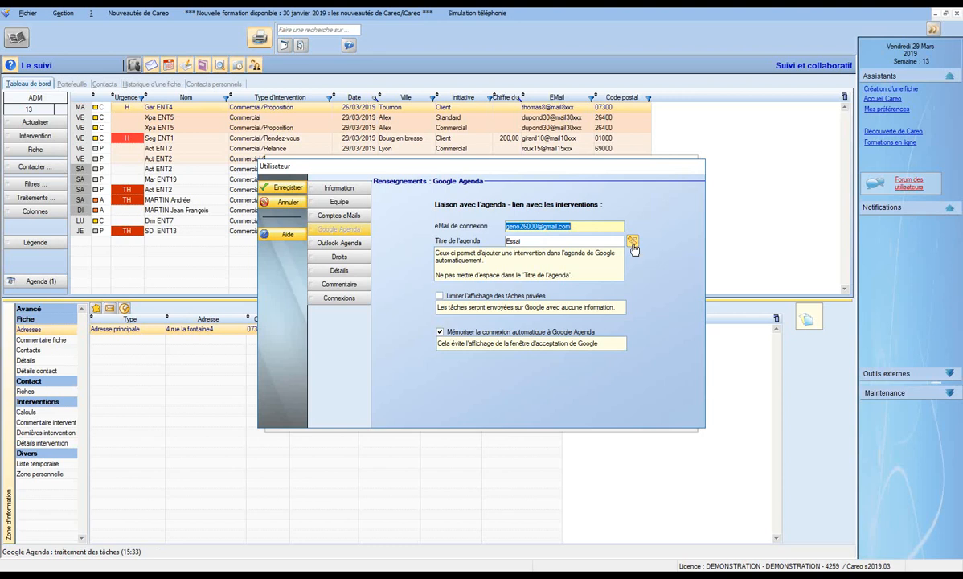
- Validate the Google Agenda connection by allowing OkapiSoft access to the calendars, and save the user record
{"action": "left_click", "coordinate": [633, 244]}
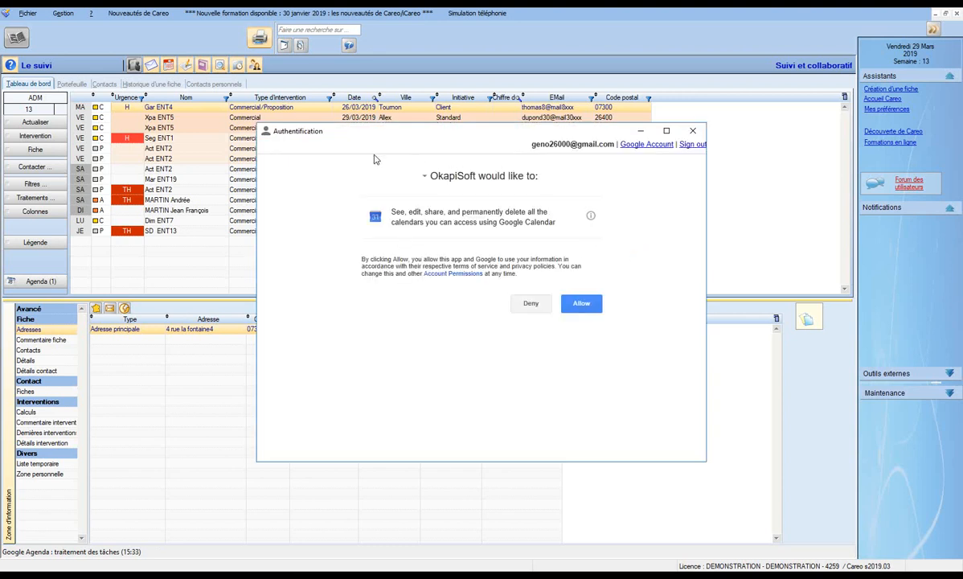
{"action": "left_click", "coordinate": [582, 305]}
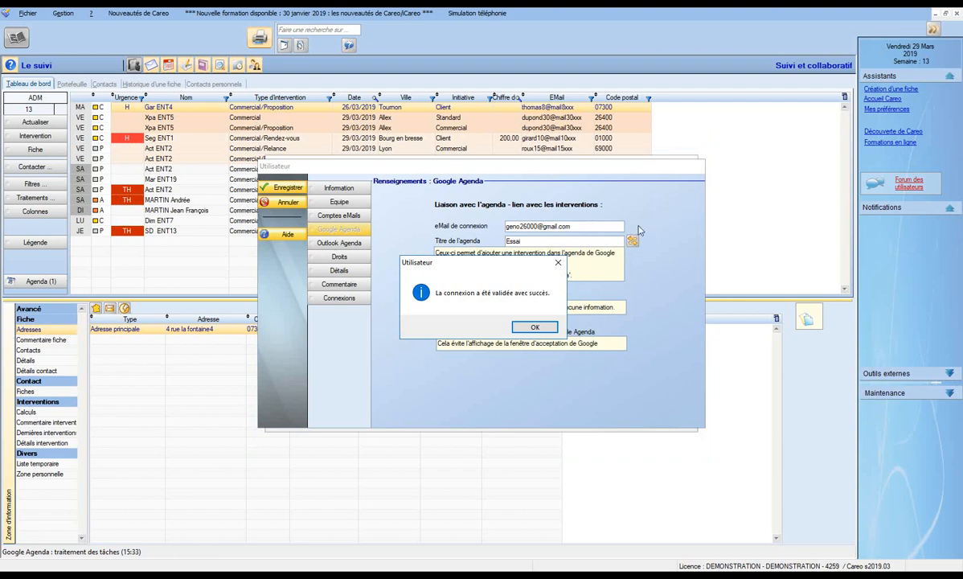
{"action": "left_click", "coordinate": [541, 331]}
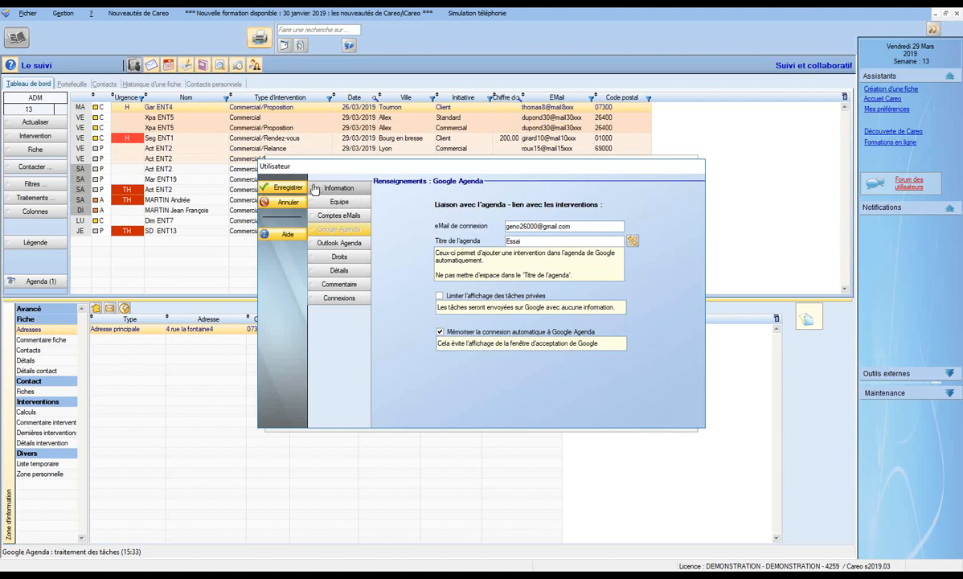
{"action": "left_click", "coordinate": [281, 188]}
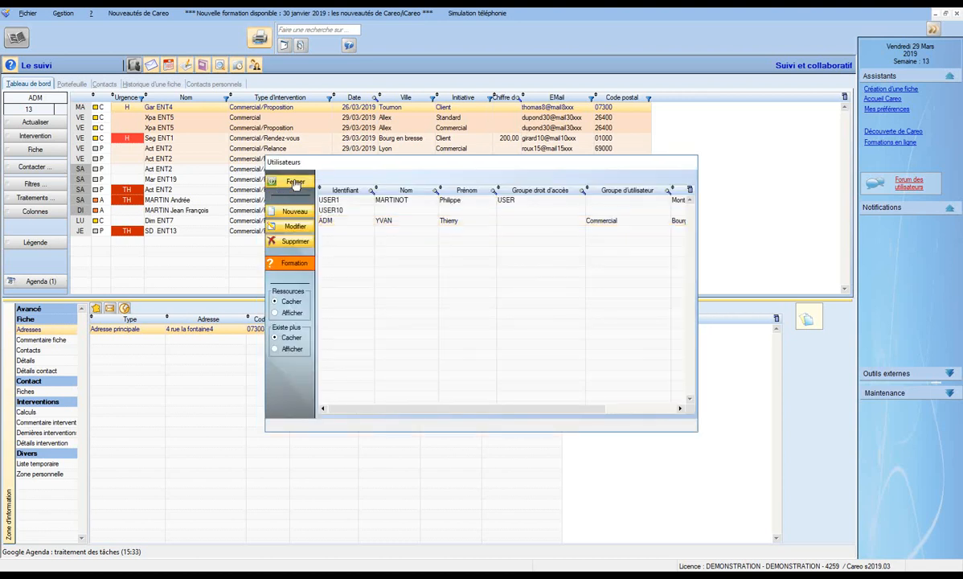
{"action": "left_click", "coordinate": [286, 183]}
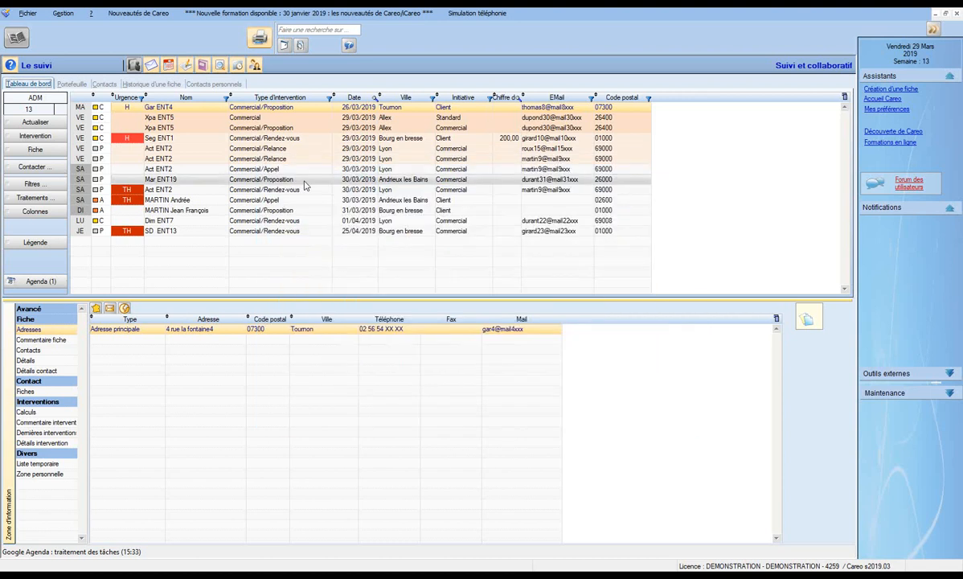
- Open the agenda and display the Google Agenda tasks in the week view
{"action": "left_click", "coordinate": [169, 66]}
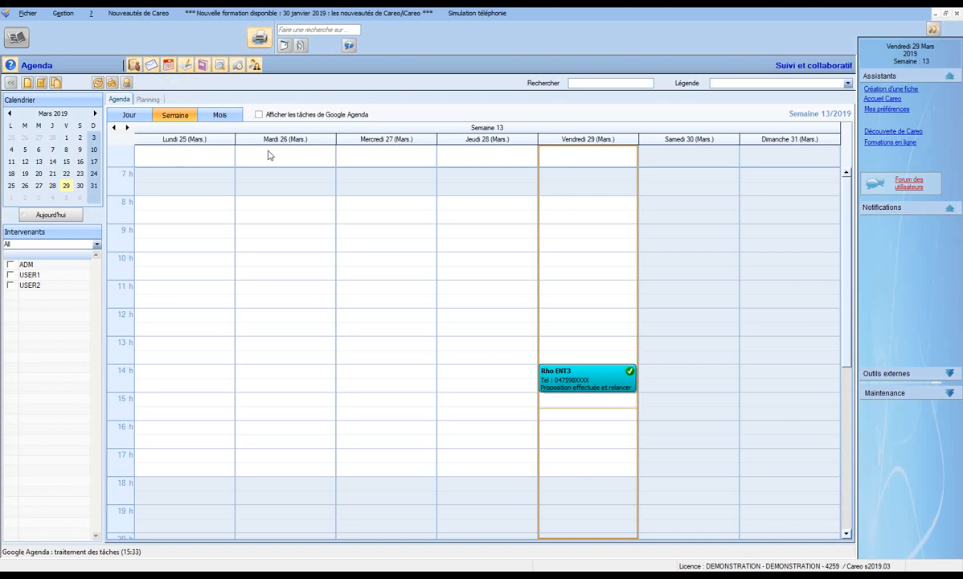
{"action": "left_click", "coordinate": [258, 115]}
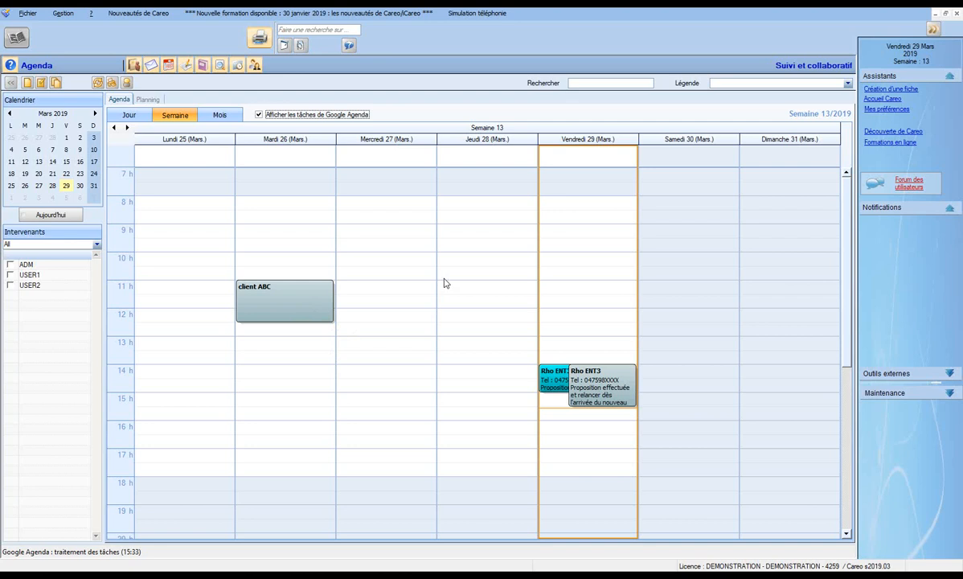
- Create a task labelled "essai" of type Rendez-vous for ADM on Wednesday 27/03/2019 at 11:00 and save it
{"action": "double_click", "coordinate": [376, 287]}
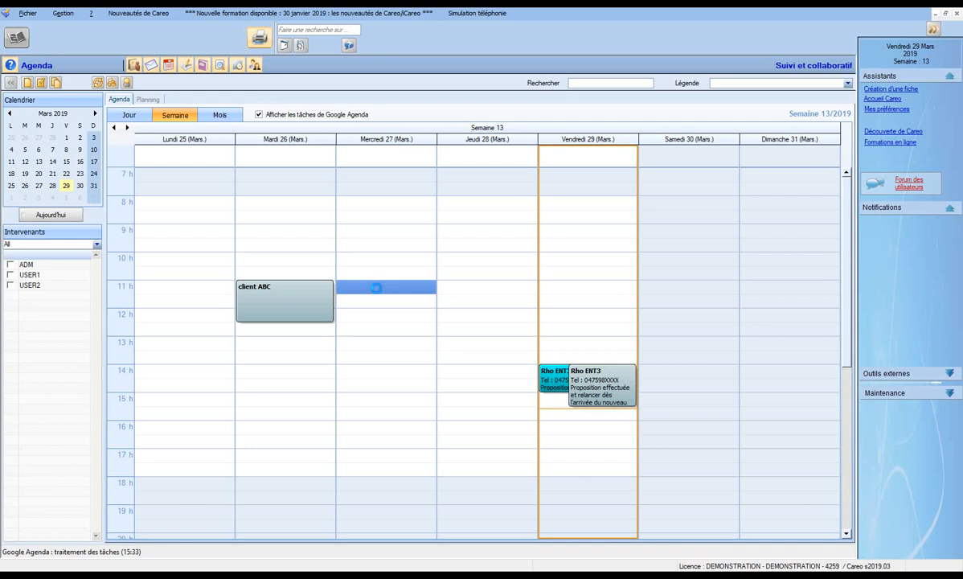
{"action": "right_click", "coordinate": [379, 290]}
{"action": "left_click", "coordinate": [421, 316]}
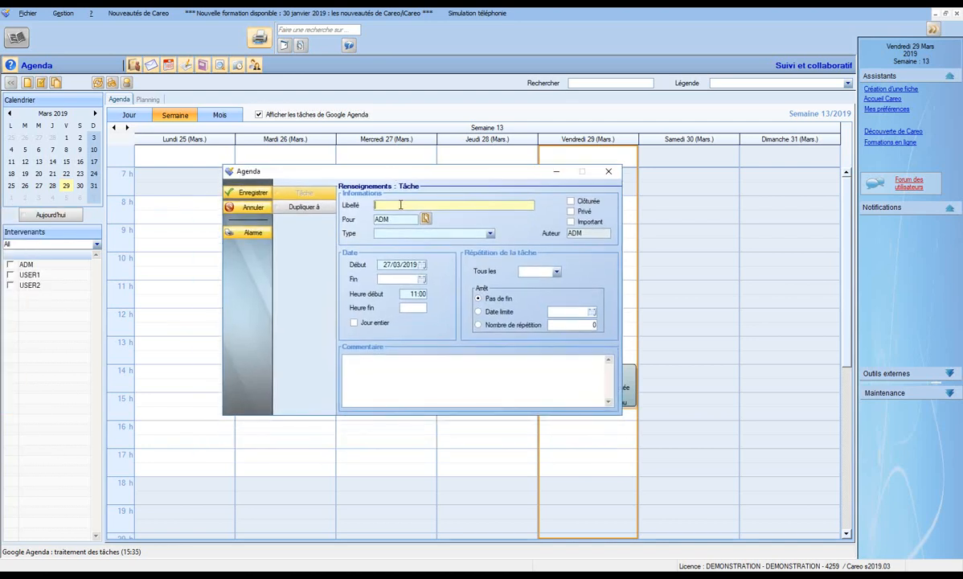
{"action": "type", "text": "essai"}
{"action": "left_click", "coordinate": [417, 236]}
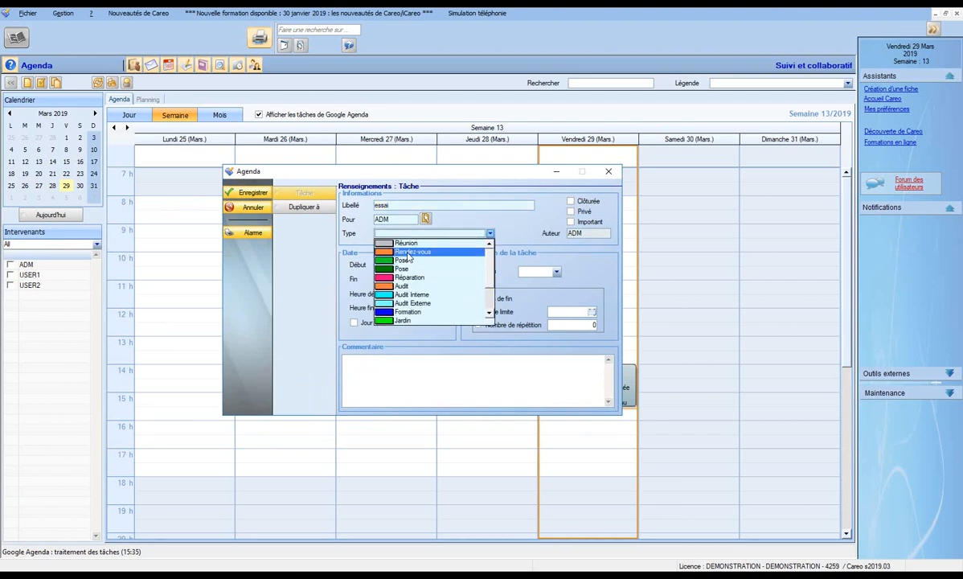
{"action": "left_click", "coordinate": [419, 247]}
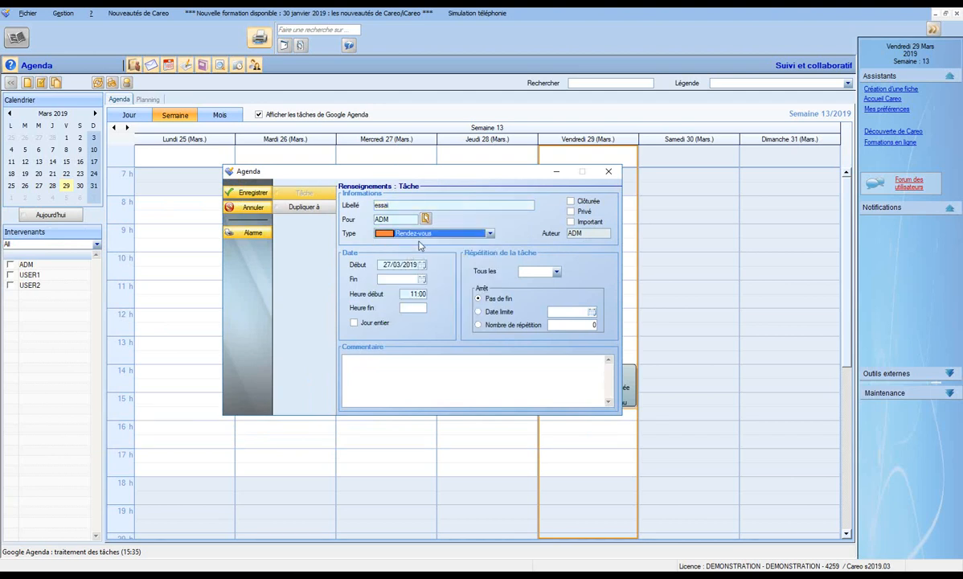
{"action": "left_click", "coordinate": [245, 195]}
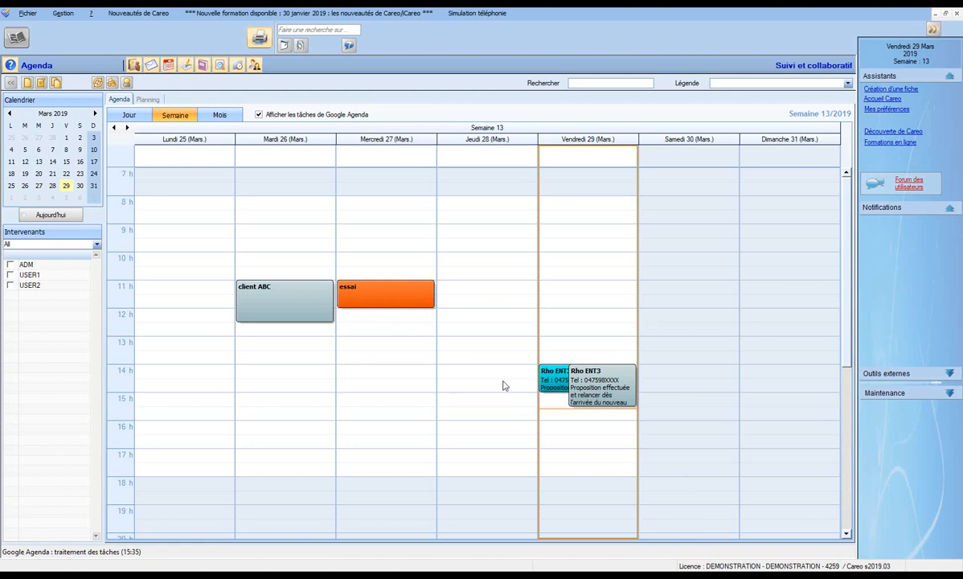
- Inspect the intervention behind Friday's 14:00 Rho ENT3 appointment and leave it without saving
{"action": "left_click", "coordinate": [548, 382]}
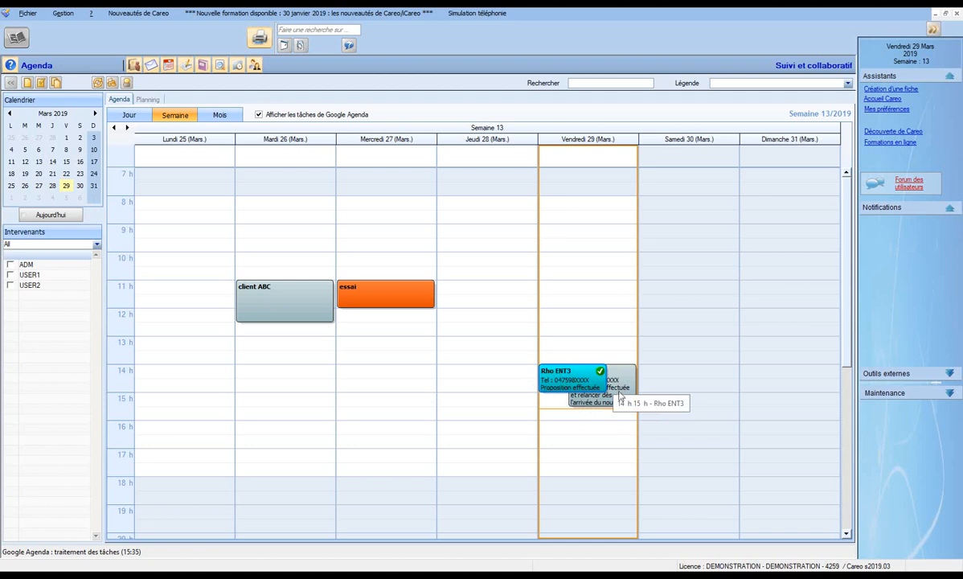
{"action": "double_click", "coordinate": [555, 381]}
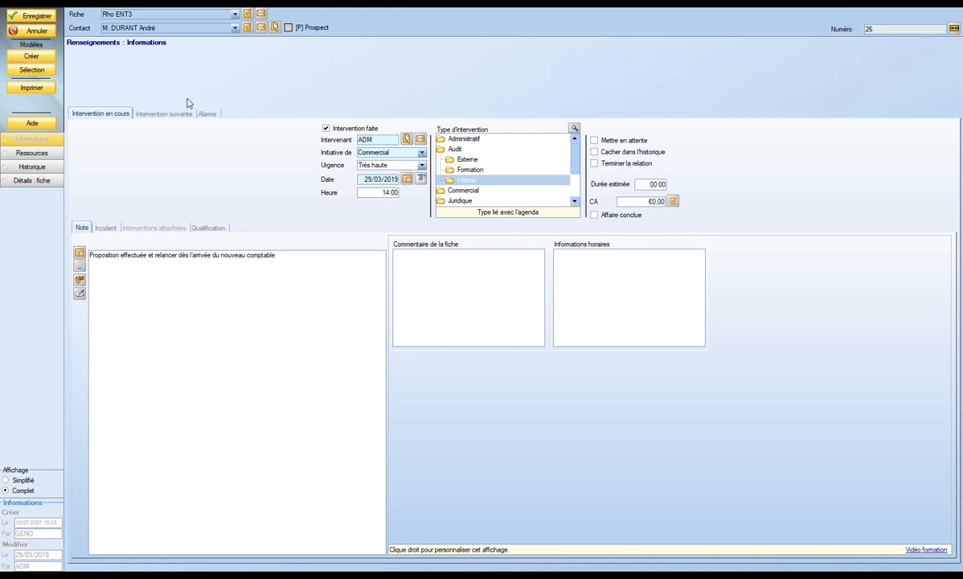
{"action": "left_click", "coordinate": [38, 33]}
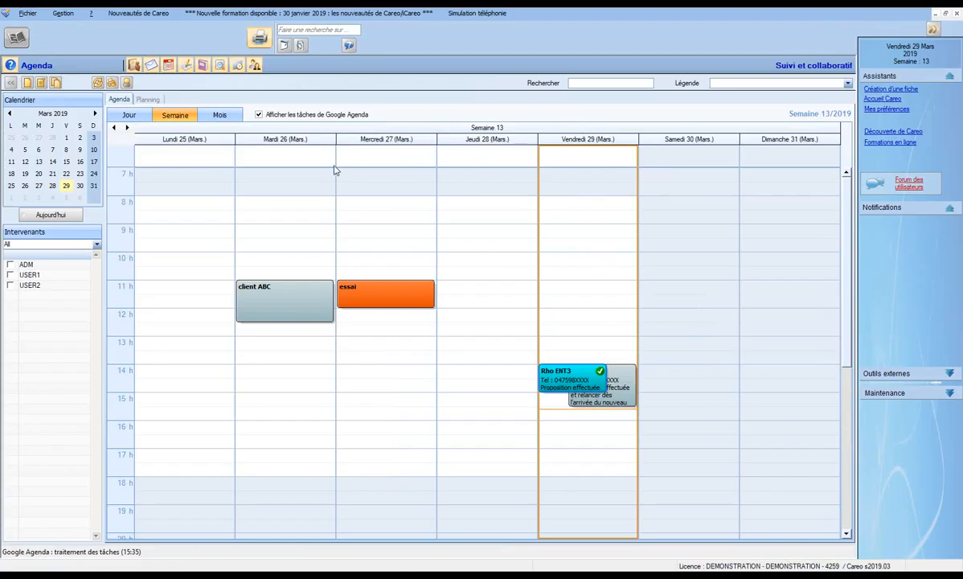
- Examine the agenda display settings of the Commercial intervention types Rendez-vous and Appel in the database configuration
{"action": "left_click", "coordinate": [29, 14]}
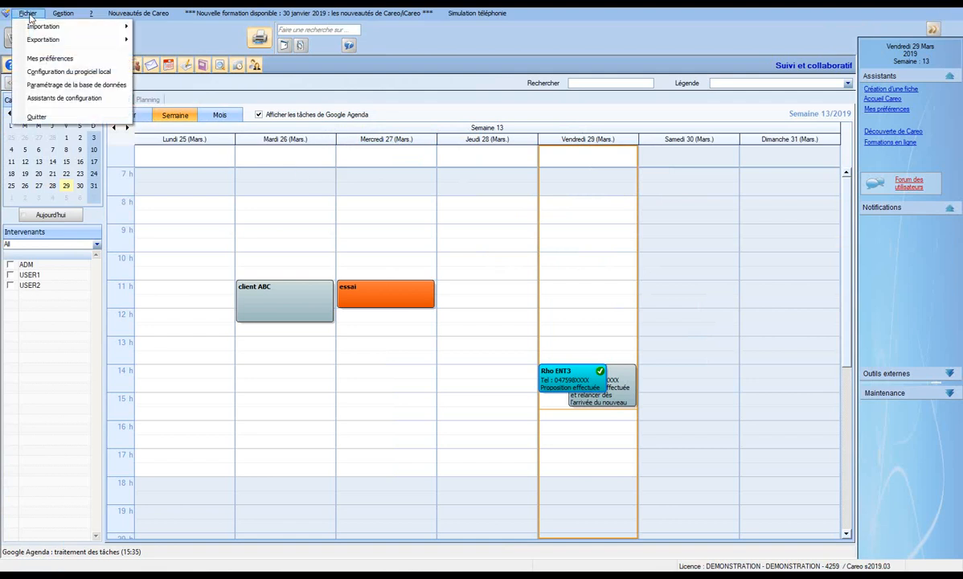
{"action": "left_click", "coordinate": [53, 86]}
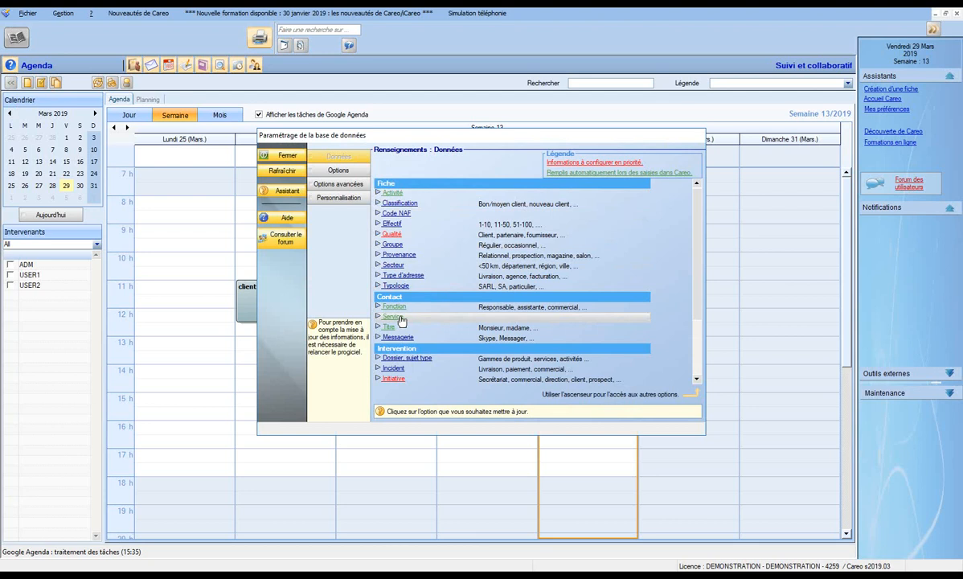
{"action": "scroll", "coordinate": [400, 319], "scroll_direction": "down", "scroll_amount": 1}
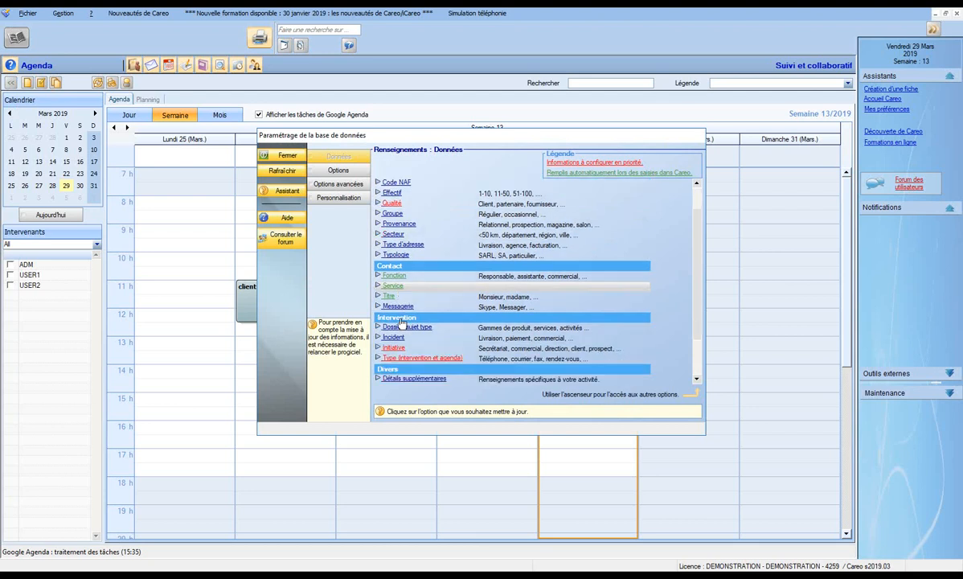
{"action": "left_click", "coordinate": [449, 360]}
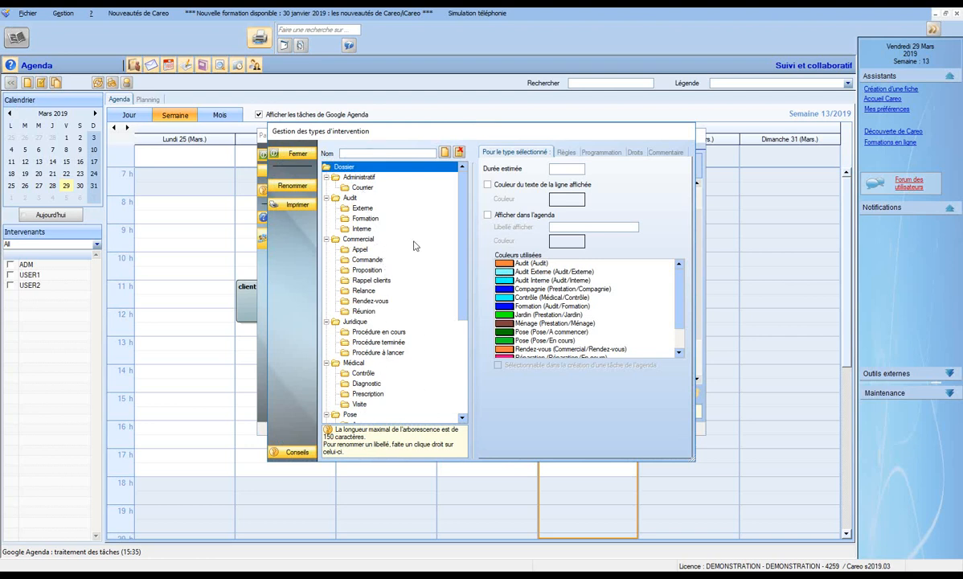
{"action": "left_click", "coordinate": [376, 302]}
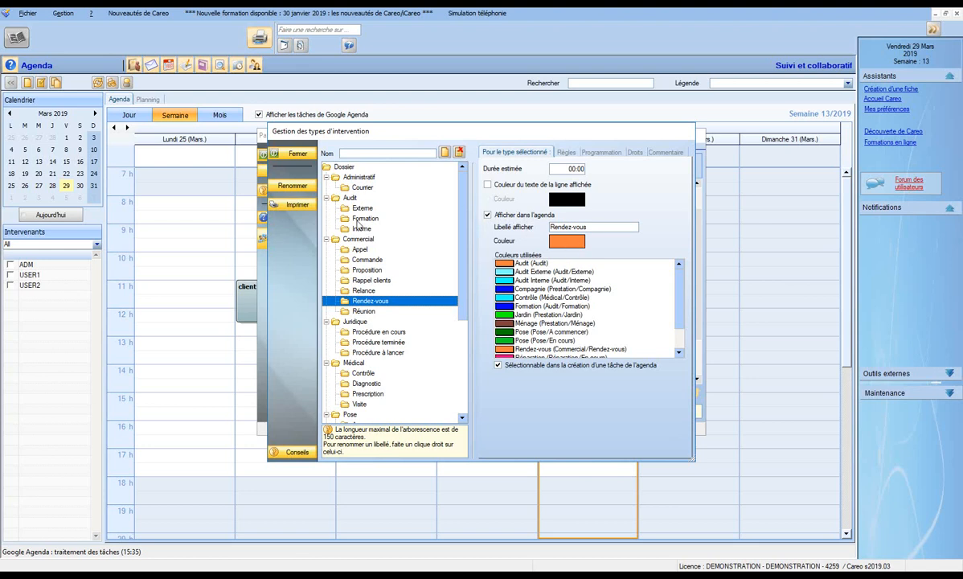
{"action": "left_click", "coordinate": [360, 250]}
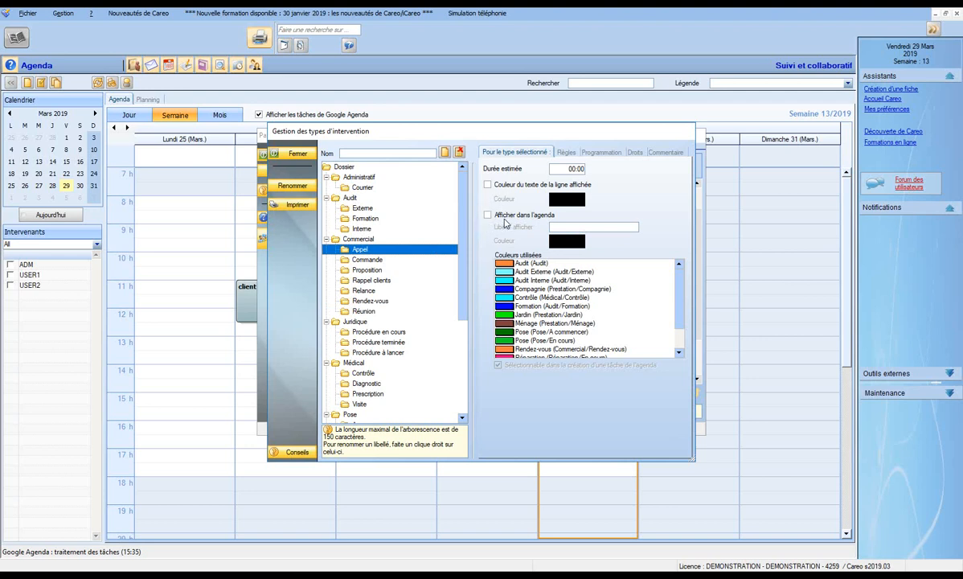
{"action": "left_click", "coordinate": [381, 301]}
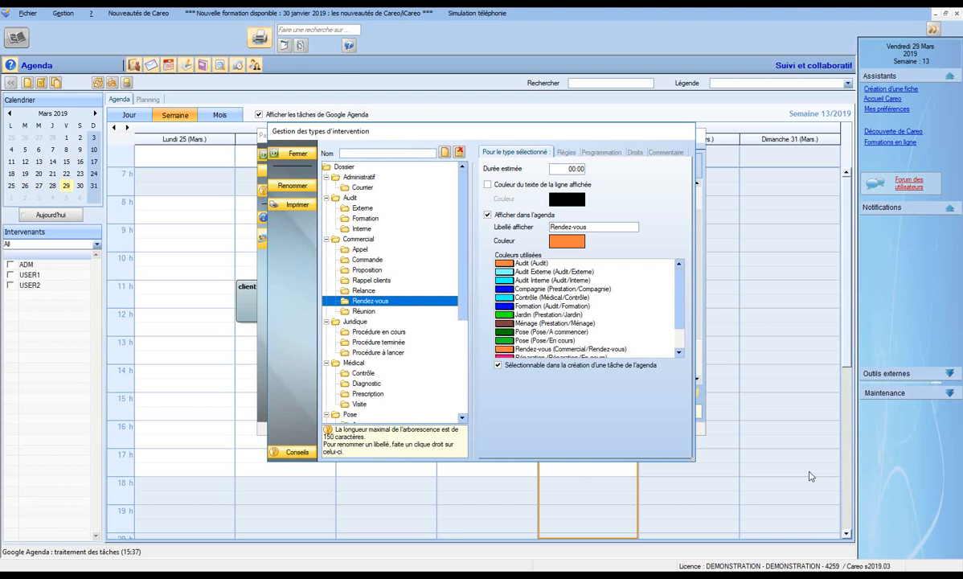
{"action": "left_click", "coordinate": [283, 155]}
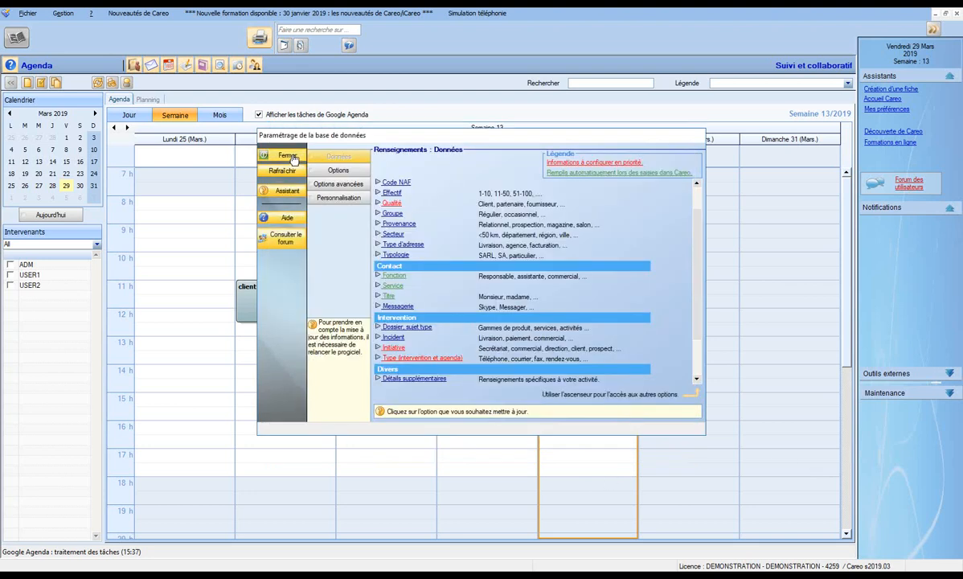
{"action": "left_click", "coordinate": [283, 157]}
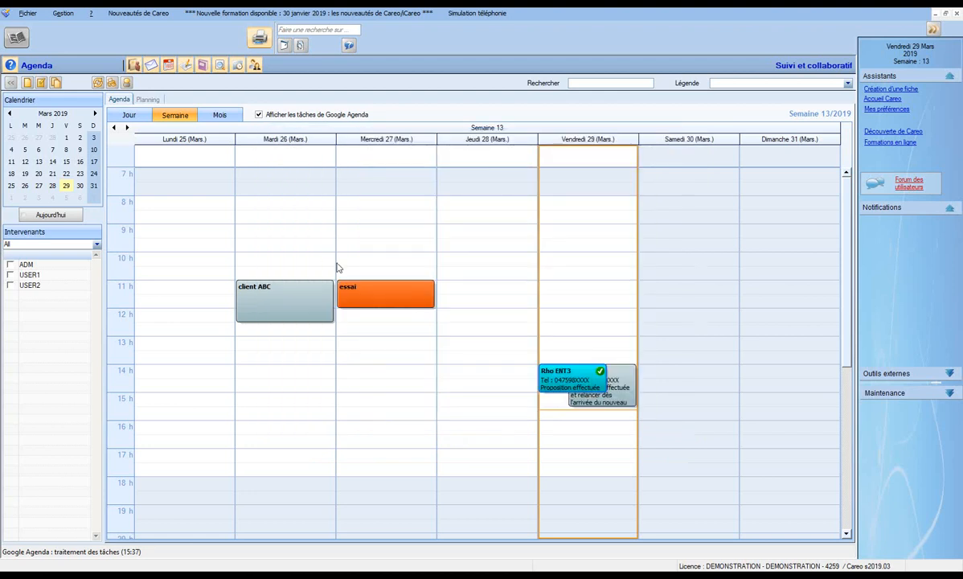